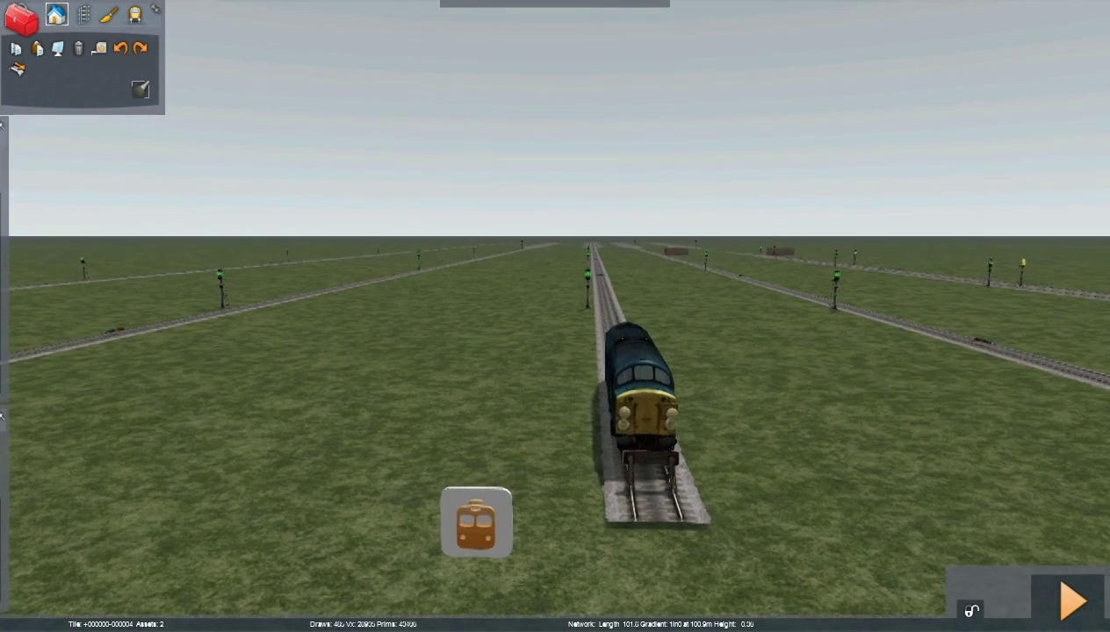
Examine the central line from the locomotive past its signals to the five-track fan.
{"action": "key", "text": "Up"}
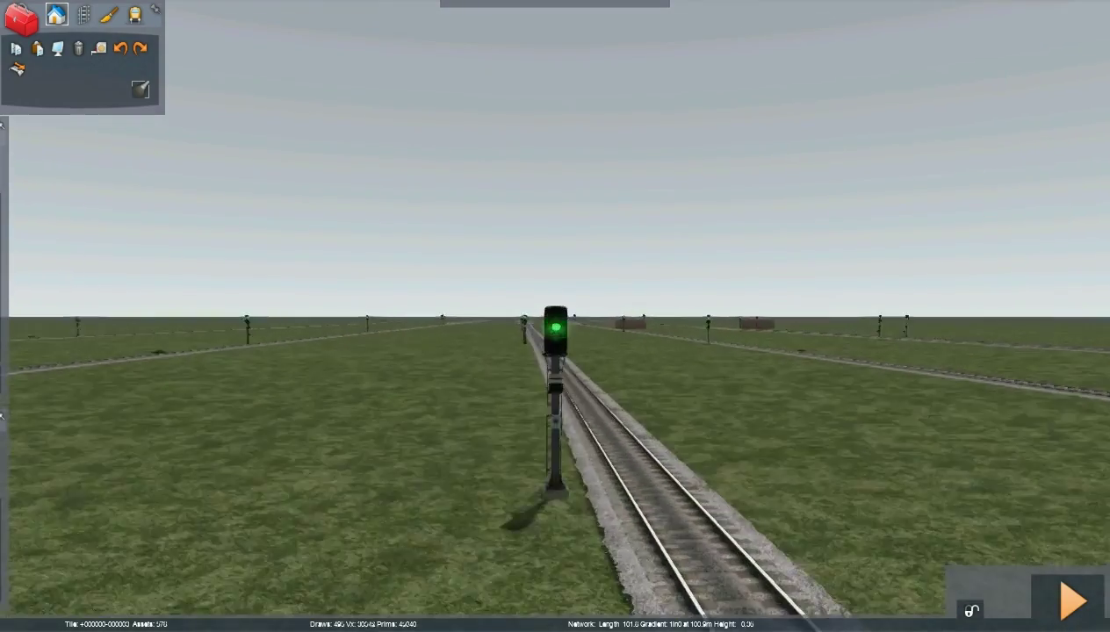
{"action": "key", "text": "Up"}
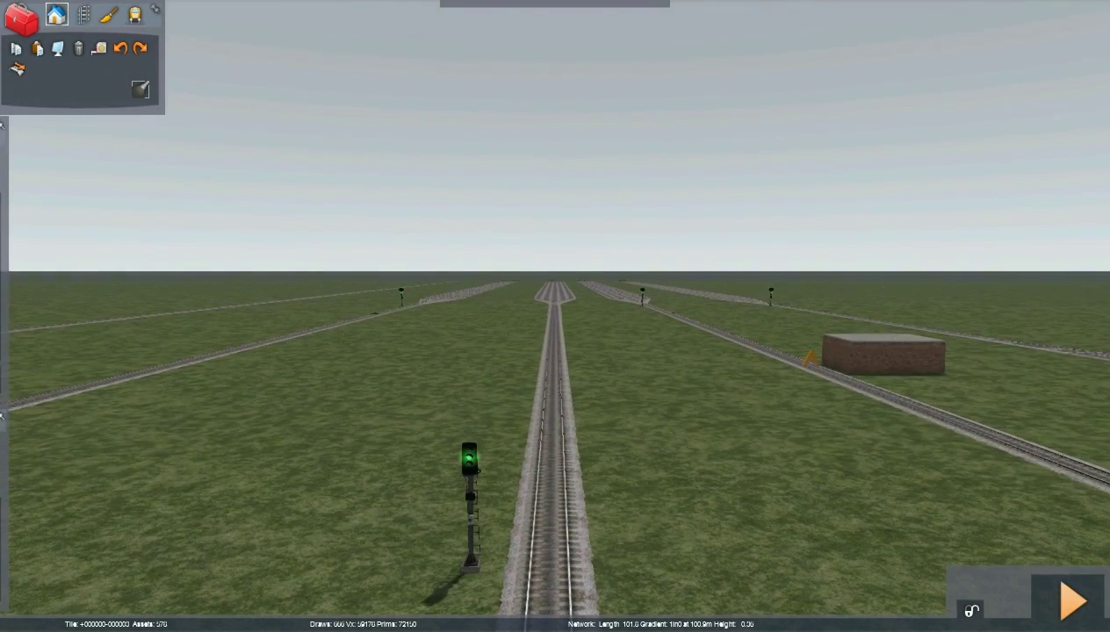
{"action": "key", "text": "Up"}
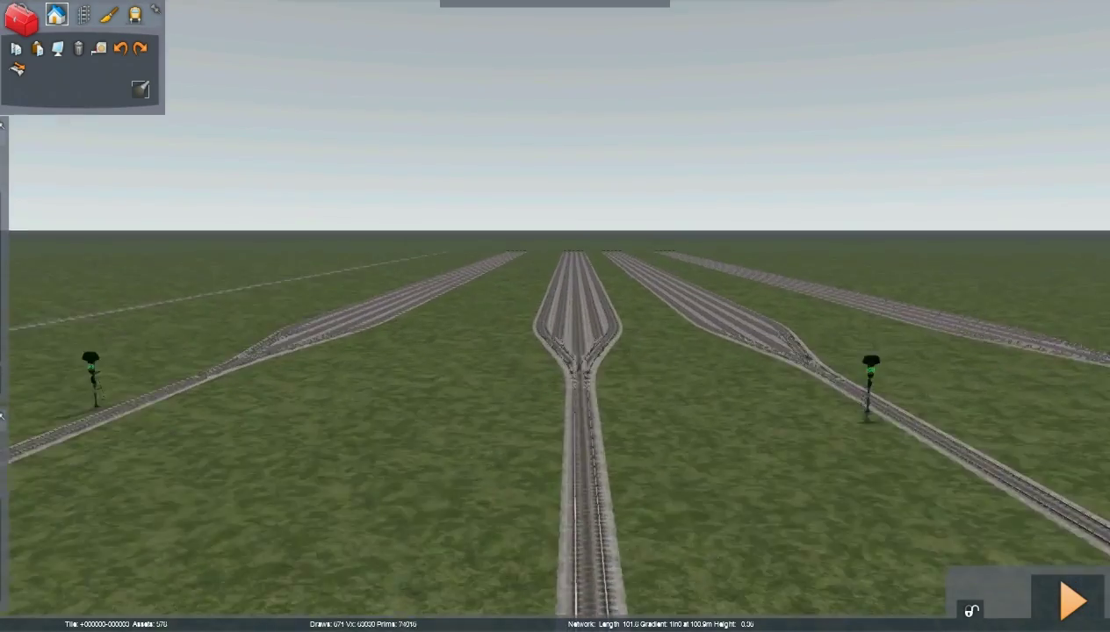
{"action": "key", "text": "Up"}
{"action": "key", "text": "Up"}
{"action": "key", "text": "Down"}
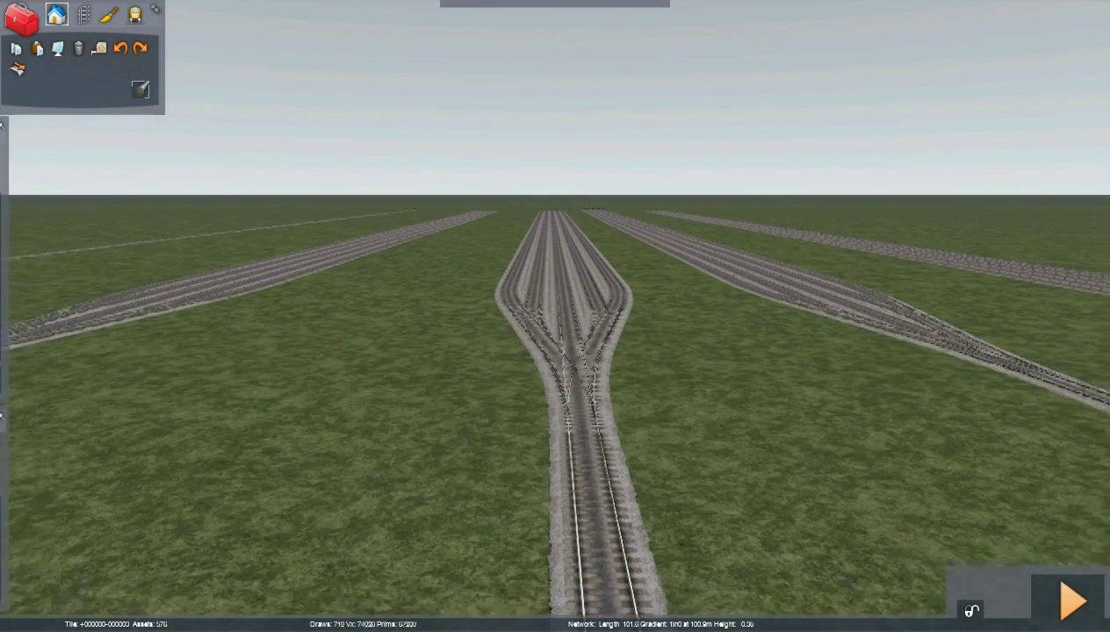
{"action": "key", "text": "Down"}
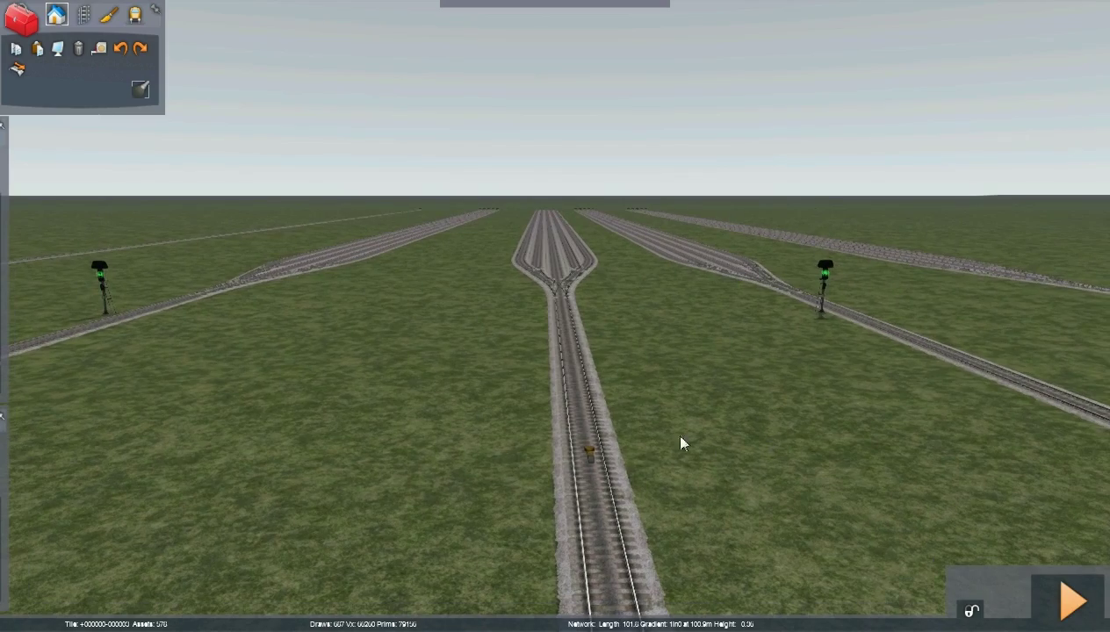
{"action": "key", "text": "Up"}
{"action": "right_click_drag", "start_coordinate": [707, 451], "coordinate": [733, 606]}
{"action": "key", "text": "Down"}
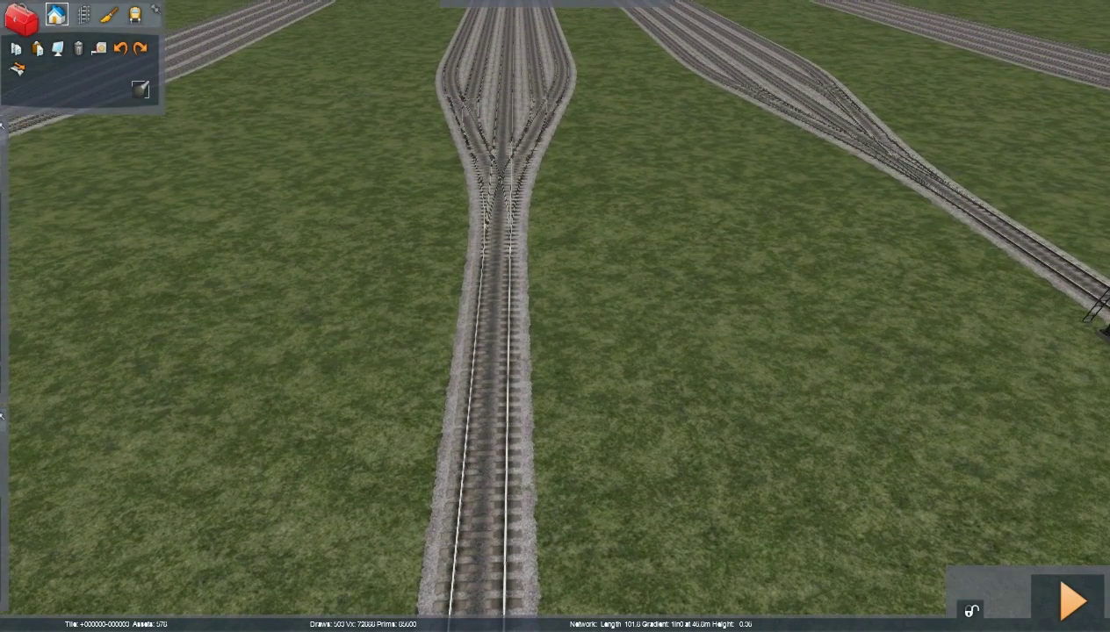
Place a JTMS B4A 5T F1245 C signal on the left side of the single track approaching the central five-track fan.
{"action": "left_click", "coordinate": [11, 173]}
{"action": "left_click", "coordinate": [50, 151]}
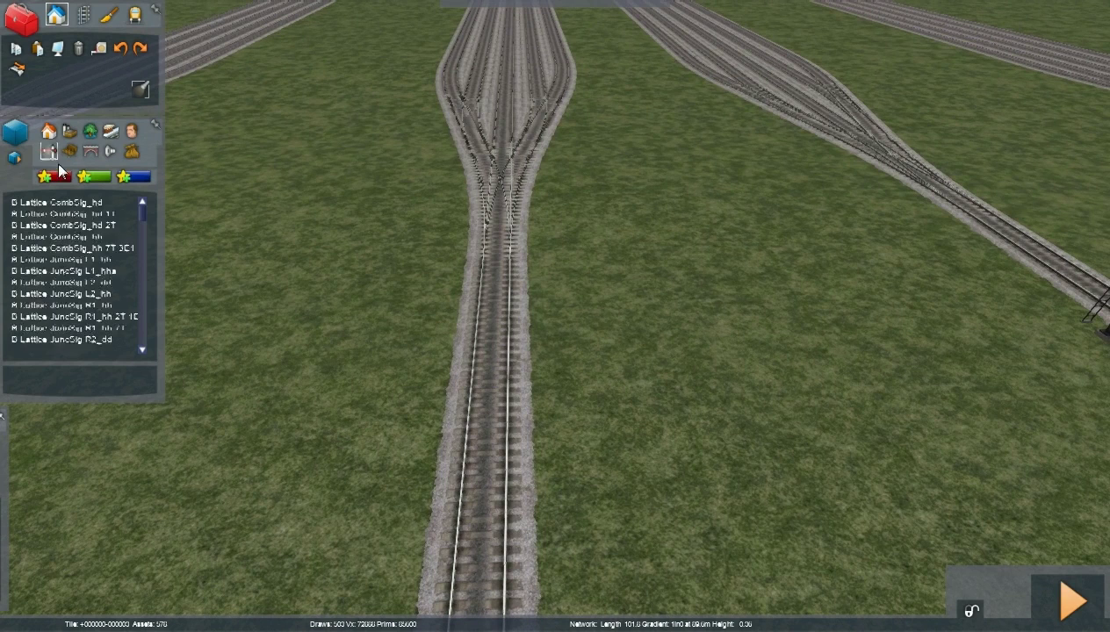
{"action": "left_click", "coordinate": [69, 226]}
{"action": "key", "text": "j"}
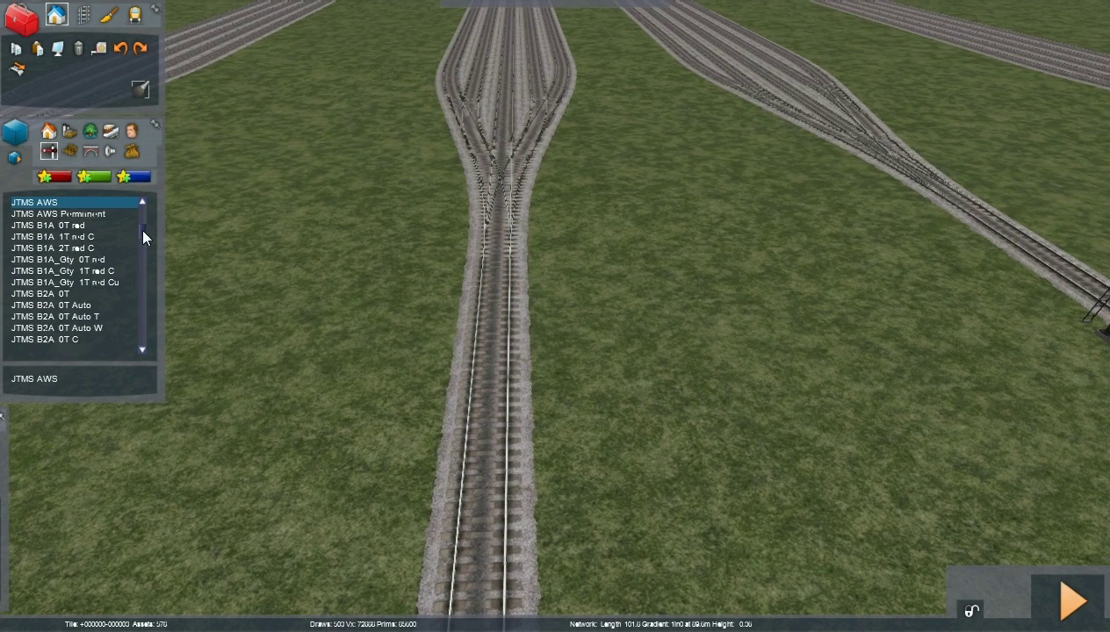
{"action": "left_click_drag", "start_coordinate": [142, 231], "coordinate": [142, 269]}
{"action": "scroll", "coordinate": [70, 290], "scroll_direction": "up", "scroll_amount": 10}
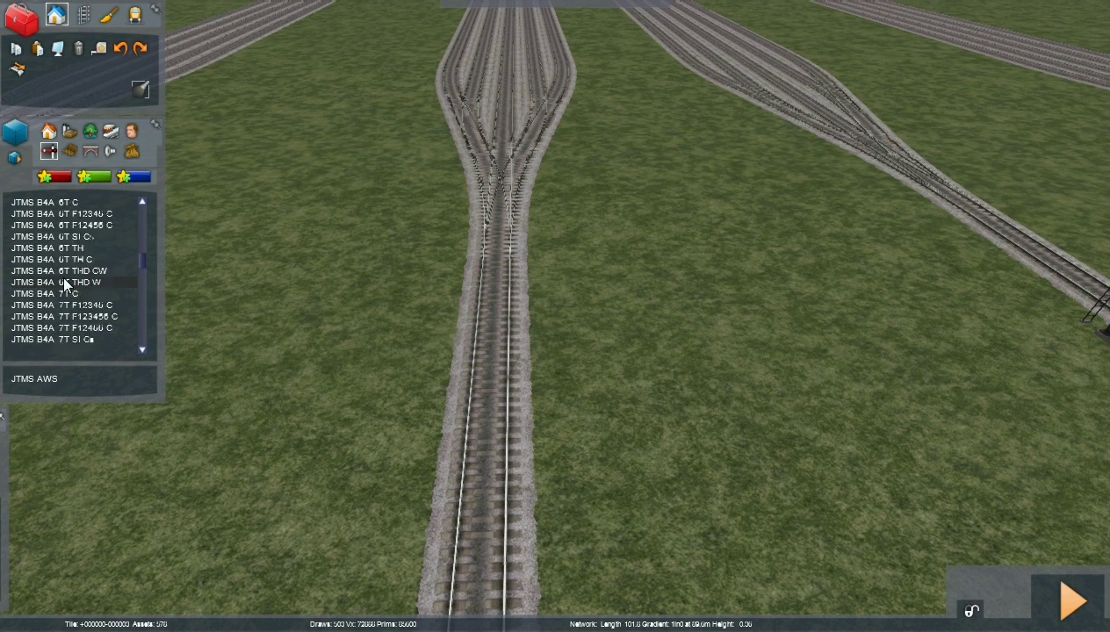
{"action": "scroll", "coordinate": [76, 298], "scroll_direction": "up", "scroll_amount": 3}
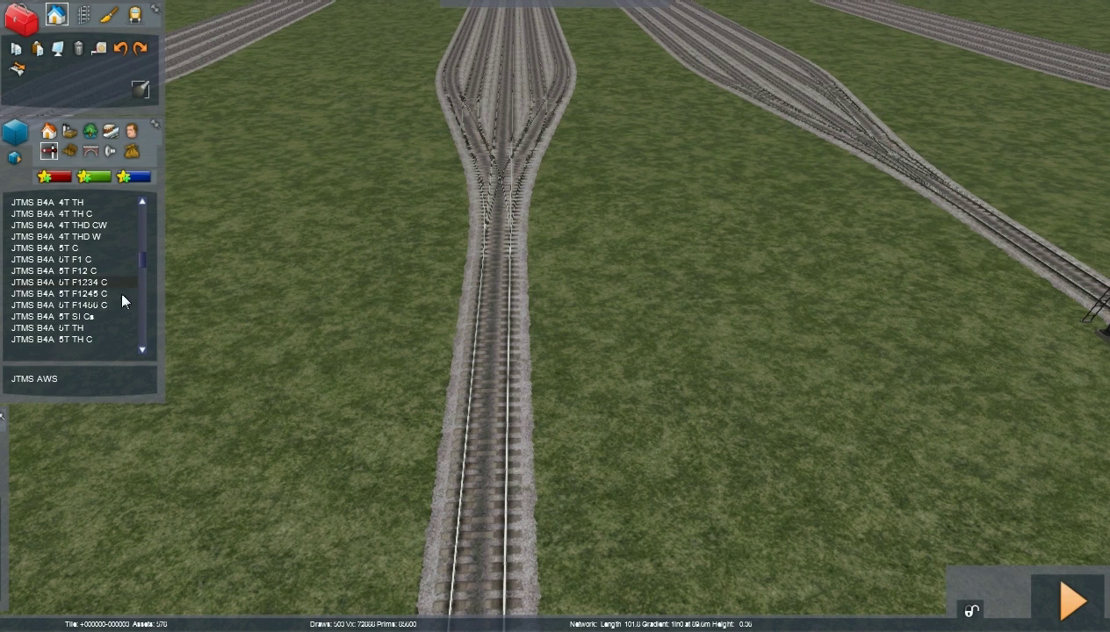
{"action": "left_click", "coordinate": [94, 293]}
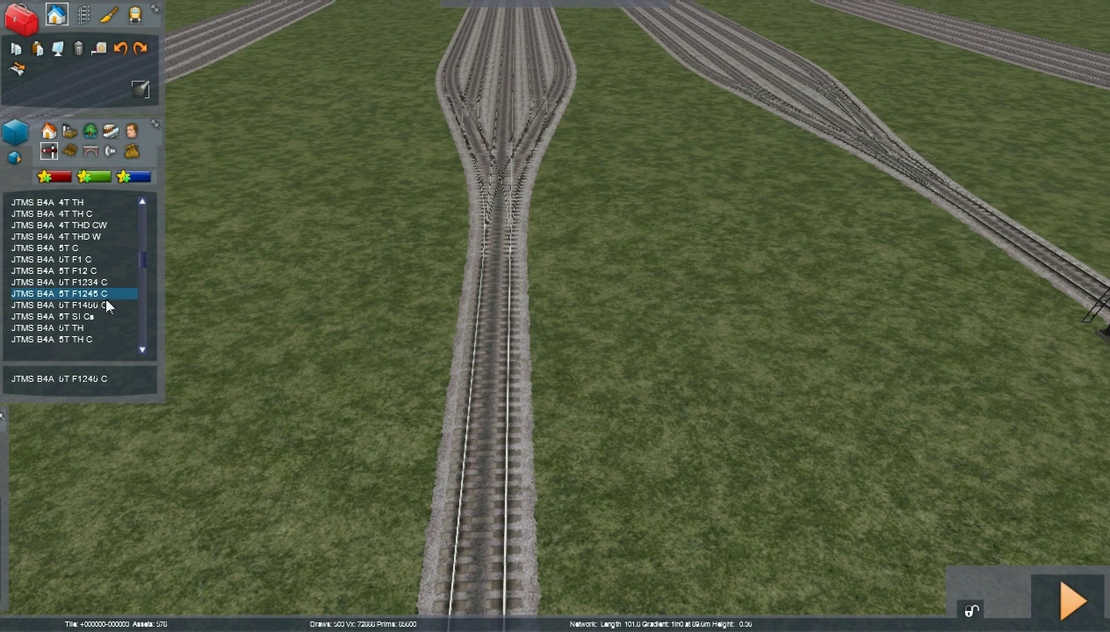
{"action": "left_click", "coordinate": [422, 317]}
{"action": "left_click_drag", "start_coordinate": [439, 305], "coordinate": [419, 335]}
{"action": "left_click", "coordinate": [421, 335]}
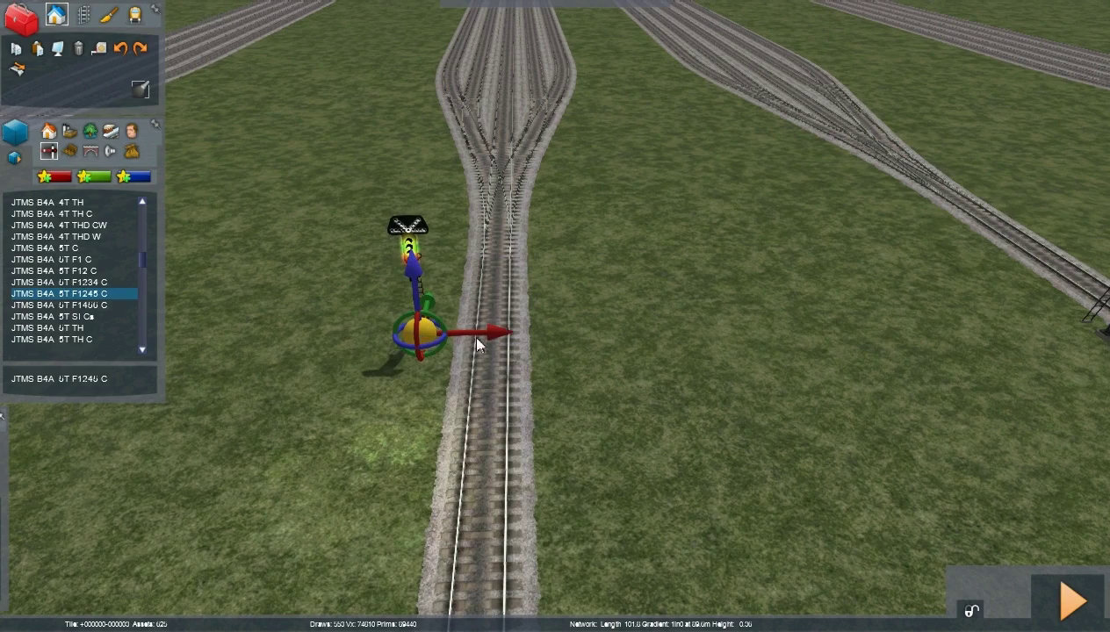
Place the signal's five route links across the diverging tracks beyond the junction, one per track from left to right.
{"action": "right_click_drag", "start_coordinate": [612, 395], "coordinate": [489, 274]}
{"action": "key", "text": "Up"}
{"action": "left_click", "coordinate": [392, 257]}
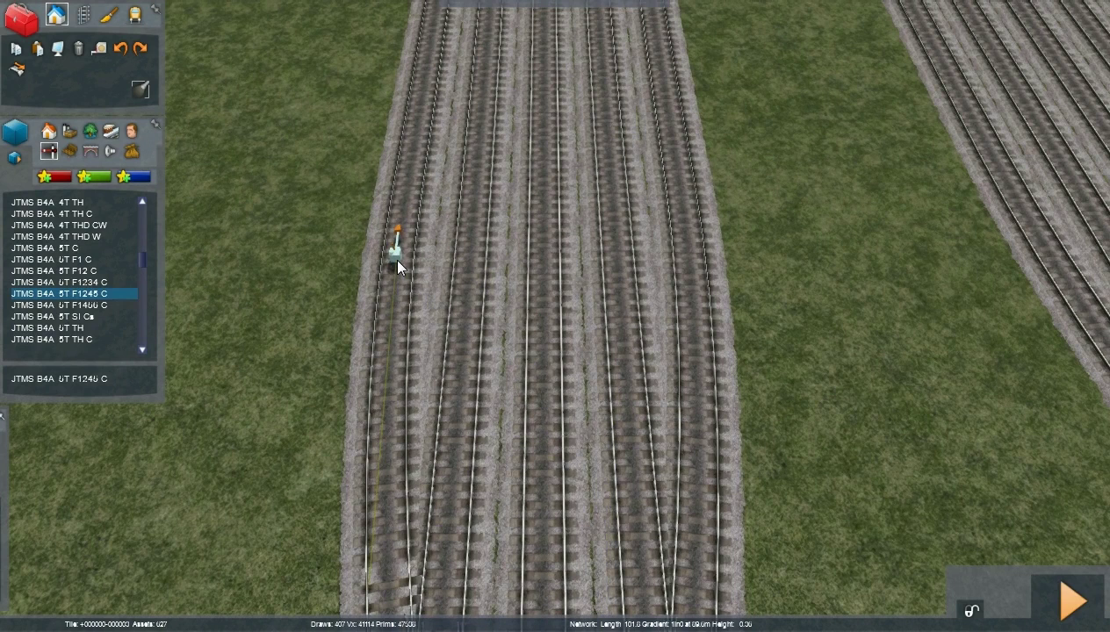
{"action": "left_click", "coordinate": [466, 271]}
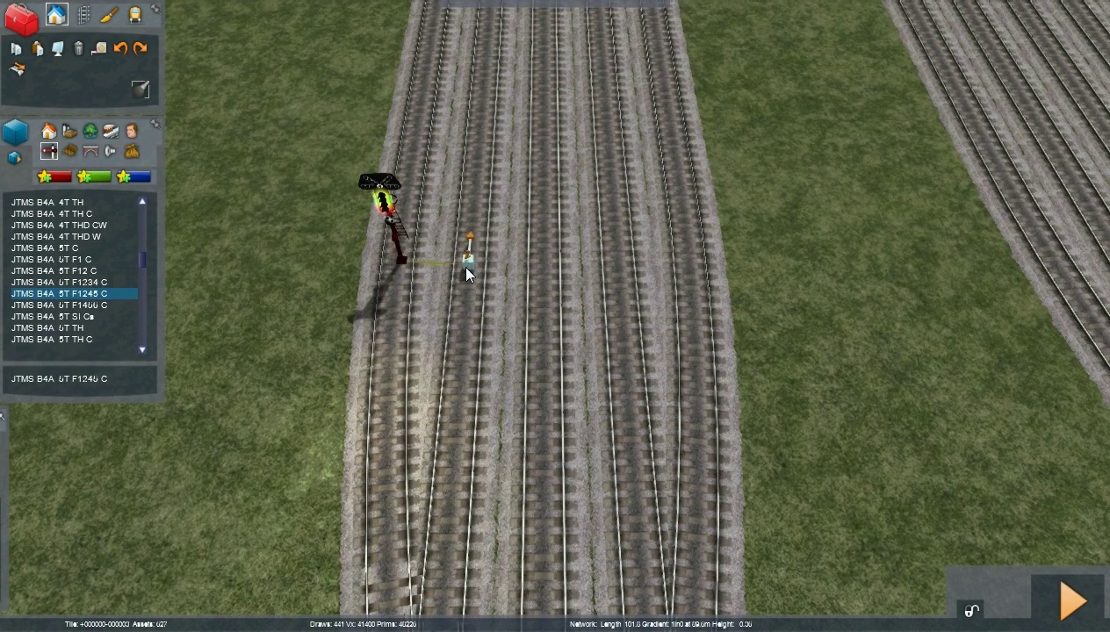
{"action": "left_click", "coordinate": [544, 272]}
{"action": "left_click", "coordinate": [620, 265]}
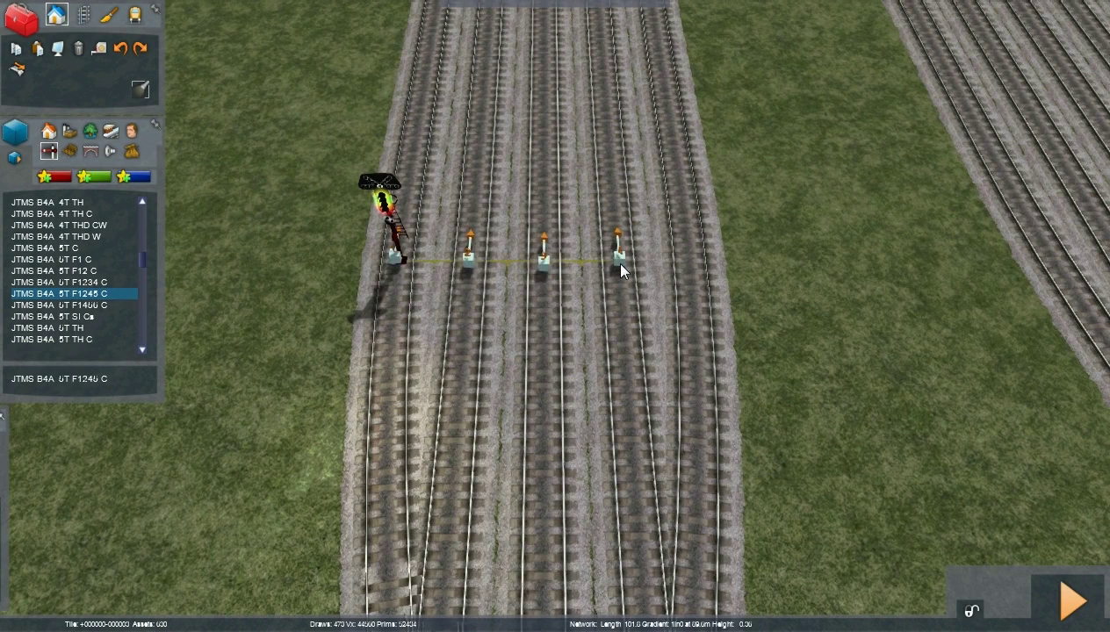
{"action": "left_click", "coordinate": [686, 260]}
{"action": "right_click", "coordinate": [694, 336]}
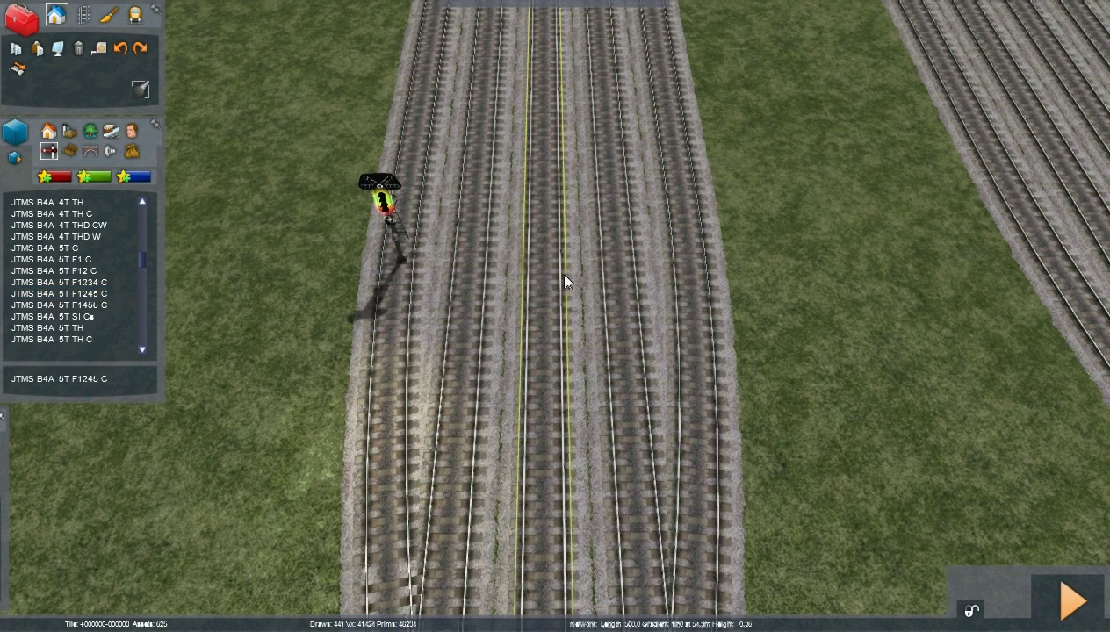
Move the signal post from the leftmost diverging track back beside the single approach track.
{"action": "left_click_drag", "start_coordinate": [387, 200], "coordinate": [454, 487]}
{"action": "key", "text": "Down"}
{"action": "scroll", "coordinate": [453, 408], "scroll_direction": "down", "scroll_amount": 3}
{"action": "key", "text": "Down"}
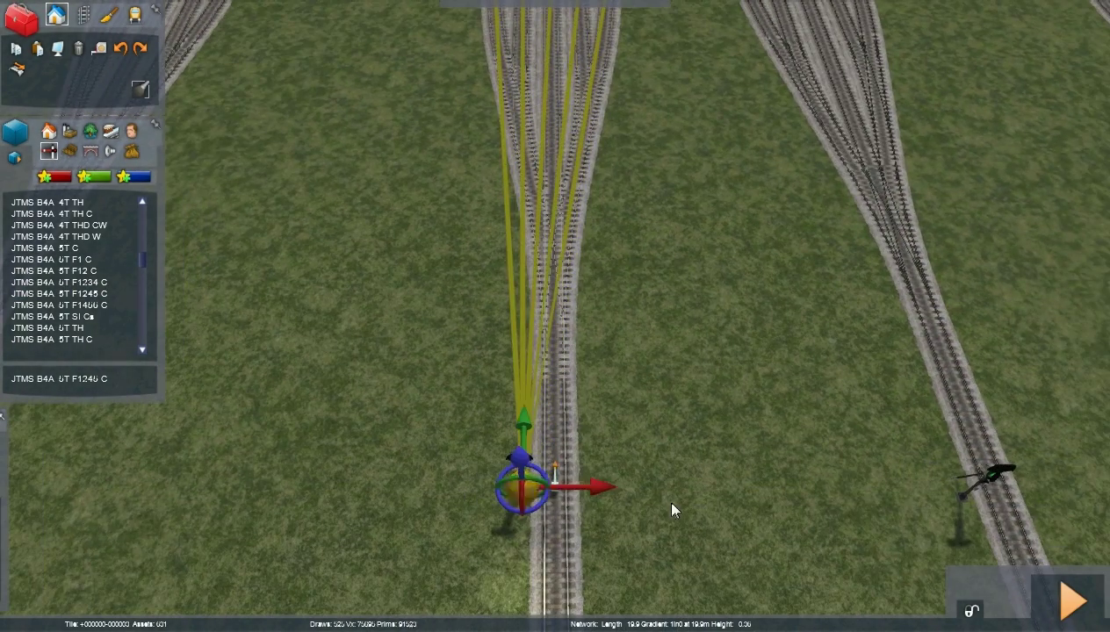
{"action": "left_click", "coordinate": [703, 527]}
Set the signal's route numbers to 2 for link 1, 1 for link 2, 4 for link 4 and 5 for link 5.
{"action": "key", "text": "Down"}
{"action": "key", "text": "Up"}
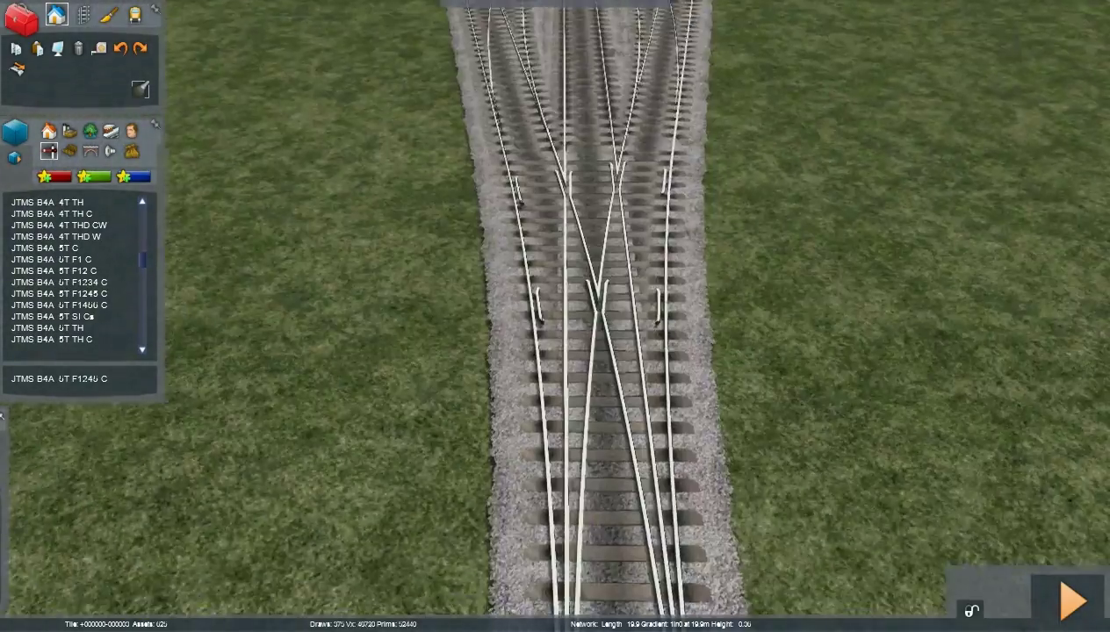
{"action": "key", "text": "Down"}
{"action": "right_click_drag", "start_coordinate": [703, 526], "coordinate": [579, 368]}
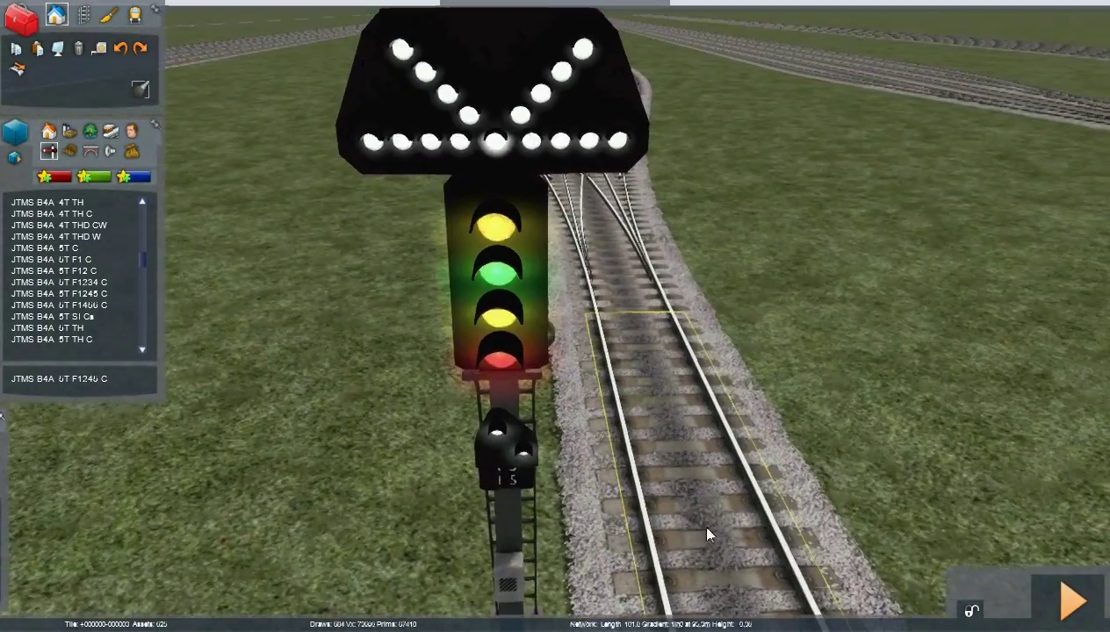
{"action": "key", "text": "Down"}
{"action": "left_click", "coordinate": [534, 293]}
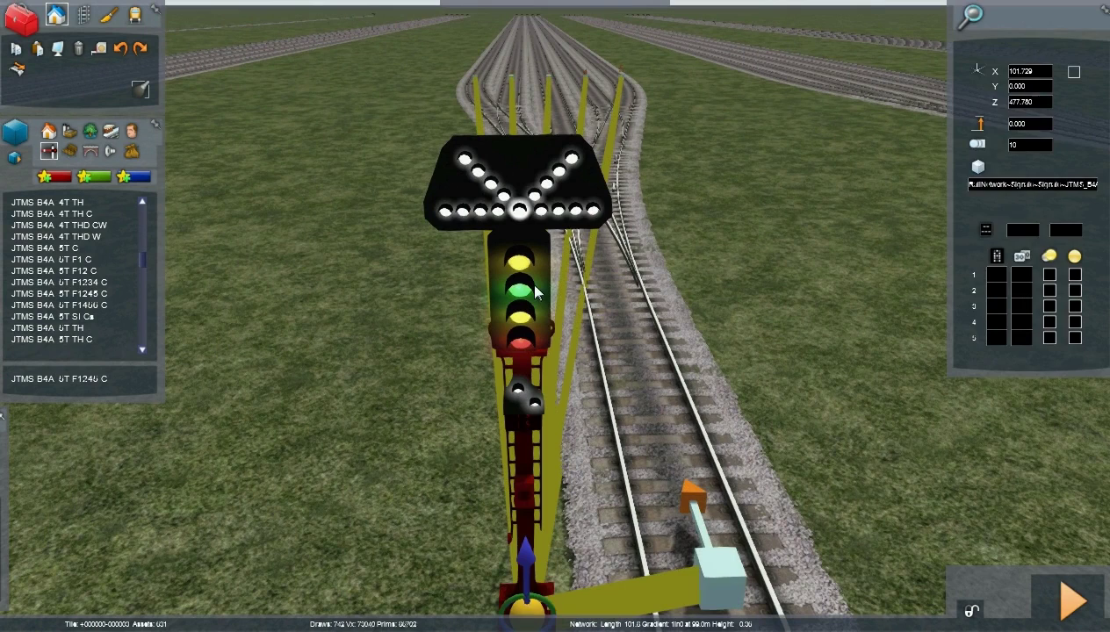
{"action": "left_click", "coordinate": [1001, 272]}
{"action": "type", "text": "2"}
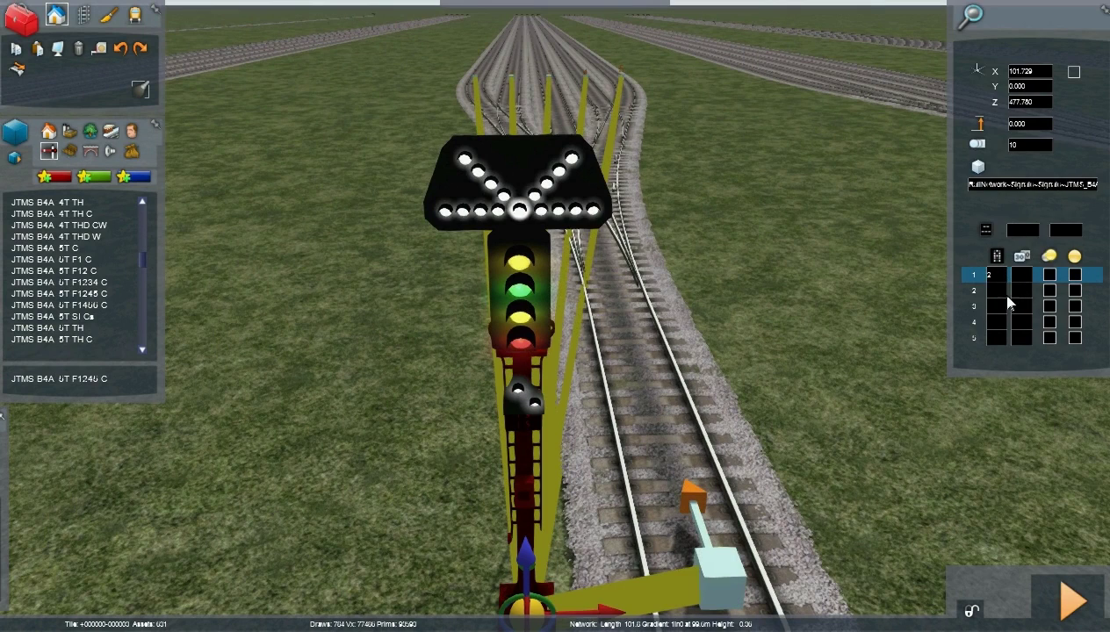
{"action": "left_click", "coordinate": [996, 289]}
{"action": "type", "text": "1"}
{"action": "left_click", "coordinate": [1005, 316]}
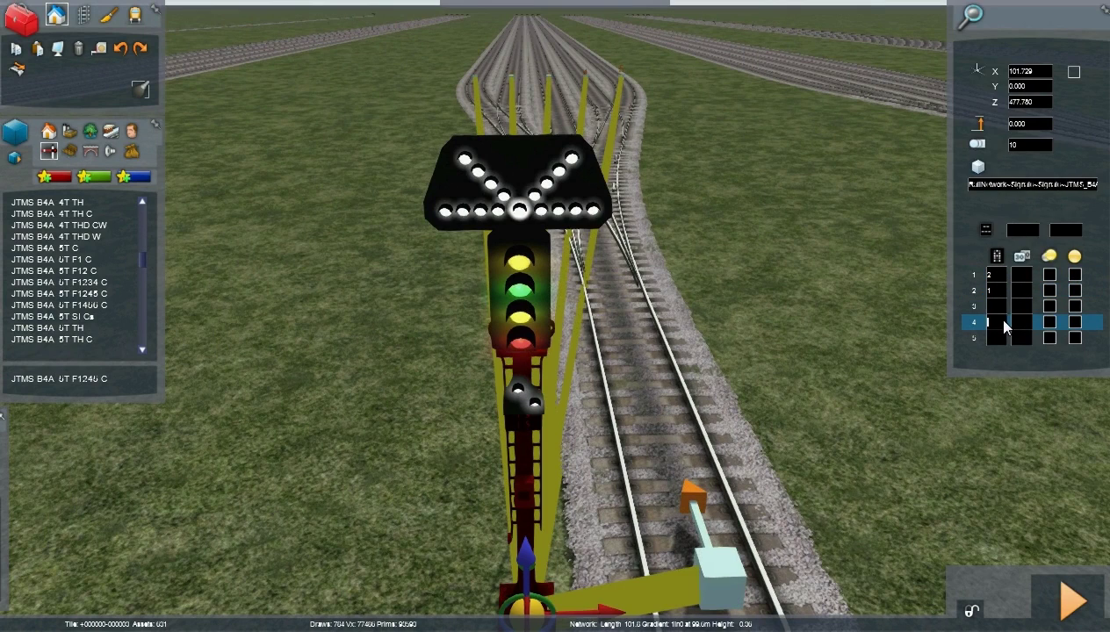
{"action": "type", "text": "4"}
{"action": "left_click", "coordinate": [996, 338]}
{"action": "type", "text": "5"}
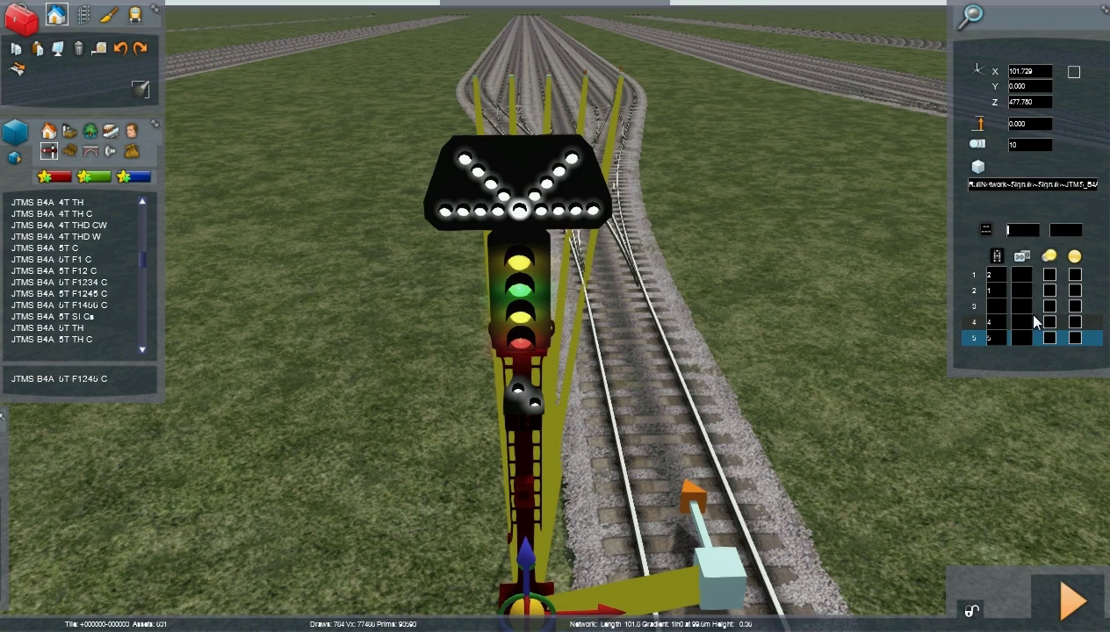
Give the signal the identification 5005 with 4 as its second value.
{"action": "type", "text": "5005"}
{"action": "key", "text": "Tab"}
{"action": "type", "text": "4"}
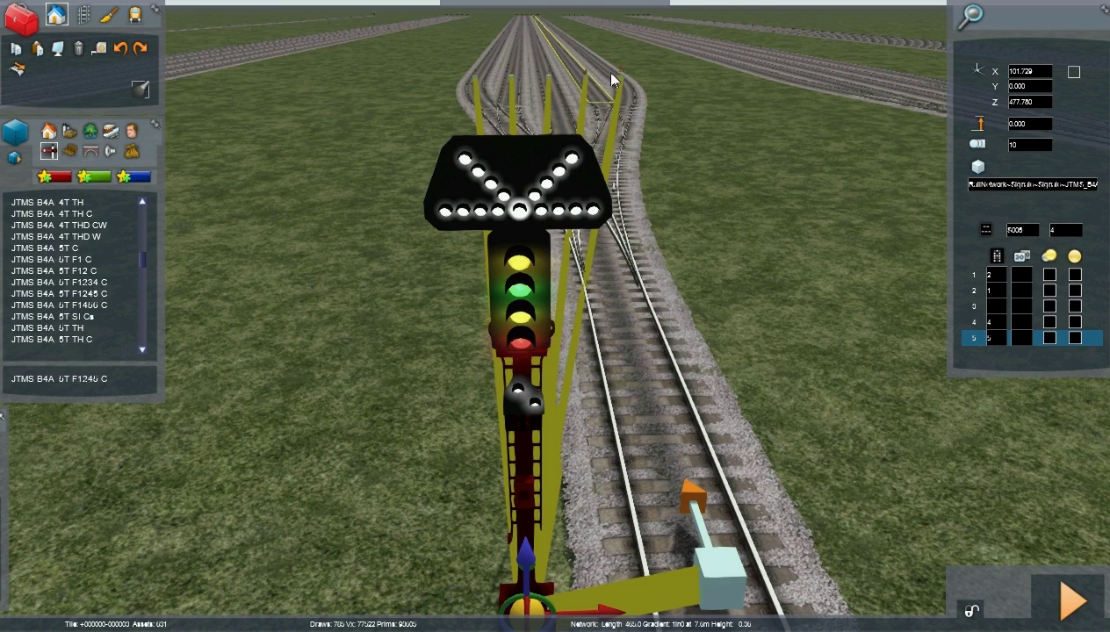
Set the signal's speed values to 20 for link 1 and 40 for link 2.
{"action": "left_click", "coordinate": [1025, 276]}
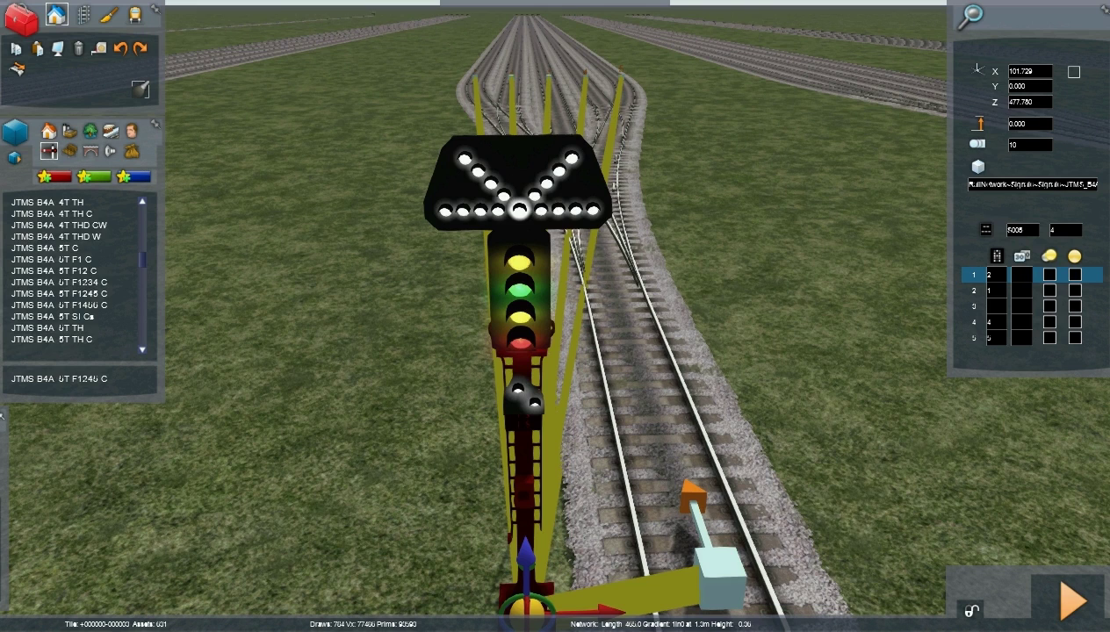
{"action": "type", "text": "20"}
{"action": "left_click", "coordinate": [1018, 291]}
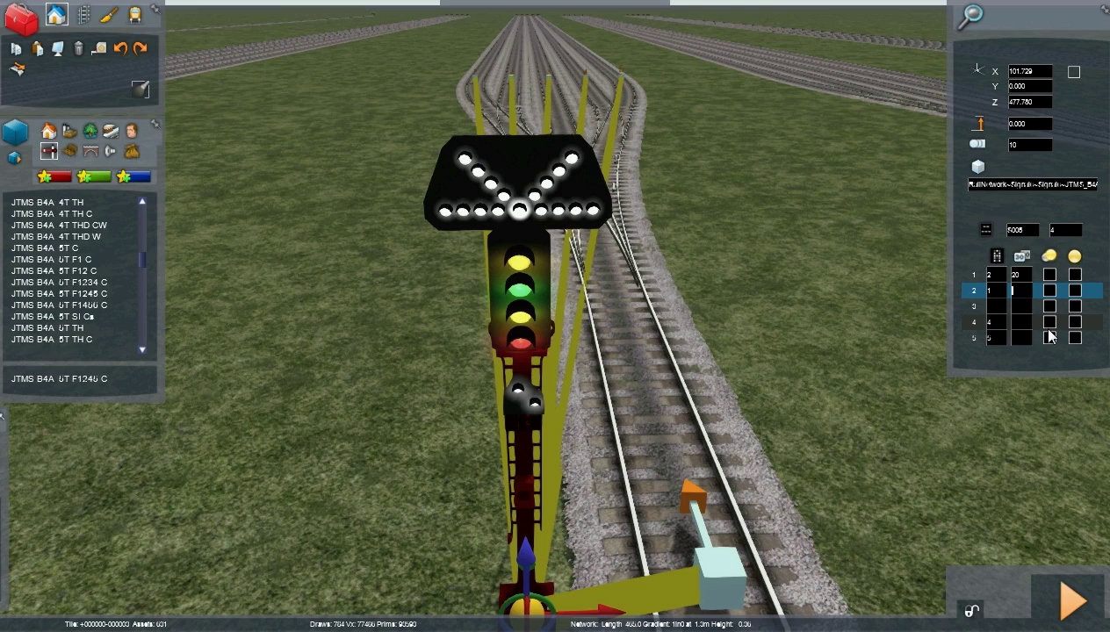
{"action": "type", "text": "40"}
Enable the single-yellow option for link 4 and the double-yellow option for link 5, and deselect the signal.
{"action": "left_click", "coordinate": [1020, 323]}
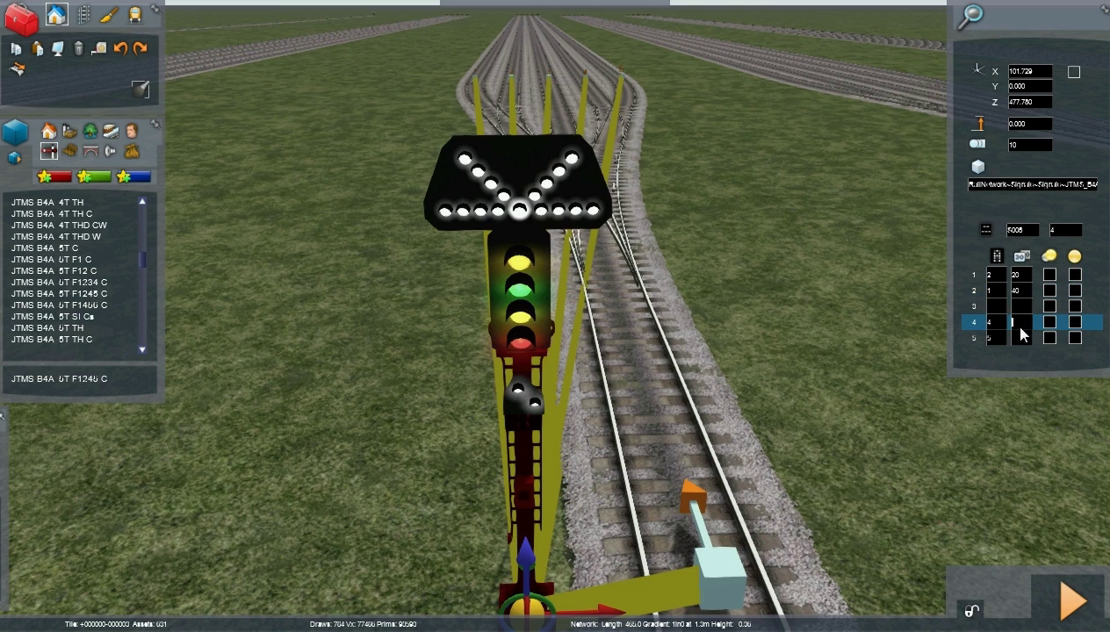
{"action": "left_click", "coordinate": [1074, 323]}
{"action": "left_click", "coordinate": [960, 479]}
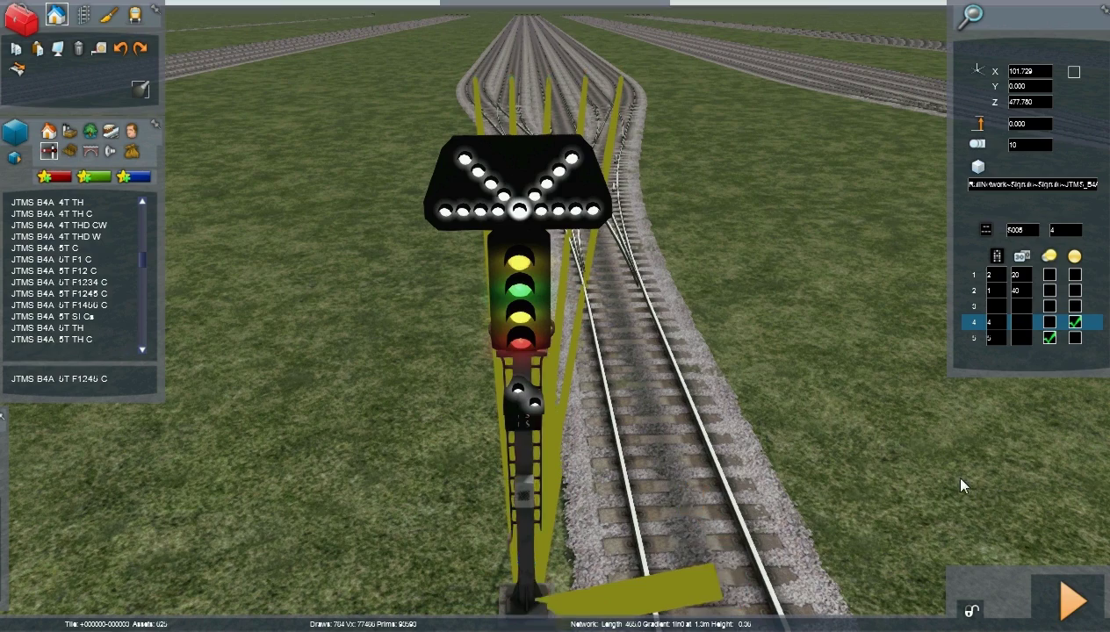
Run the scenario and set the locomotive off with 86% throttle, 100% reverser and 0% brake.
{"action": "scroll", "coordinate": [922, 470], "scroll_direction": "down", "scroll_amount": 3}
{"action": "scroll", "coordinate": [909, 463], "scroll_direction": "down", "scroll_amount": 5}
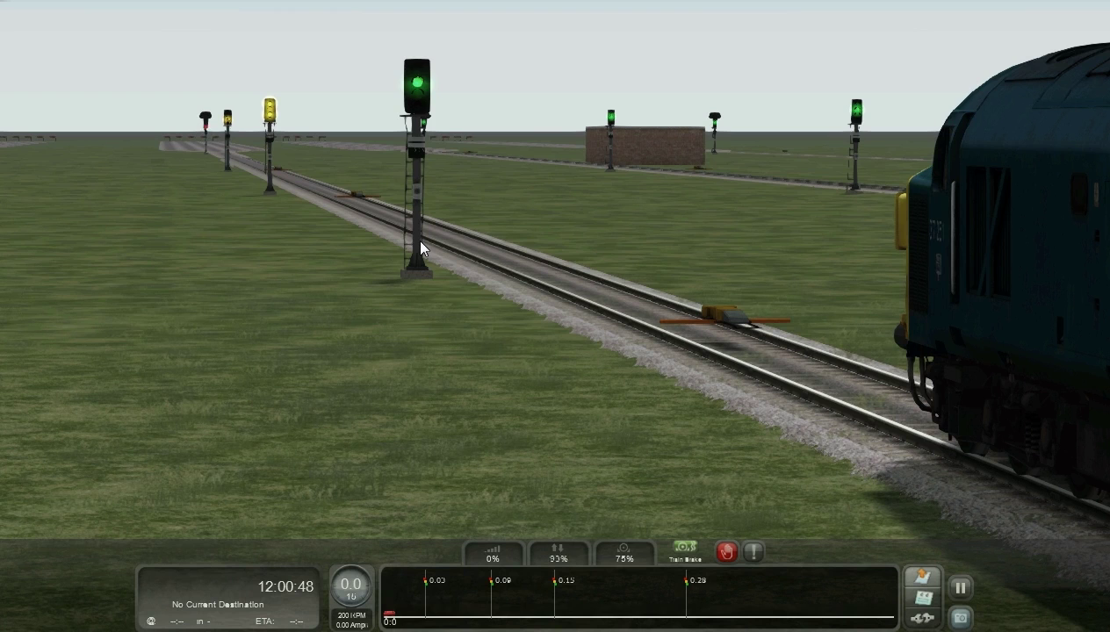
{"action": "key", "text": "semicolon"}
{"action": "key", "text": "a"}
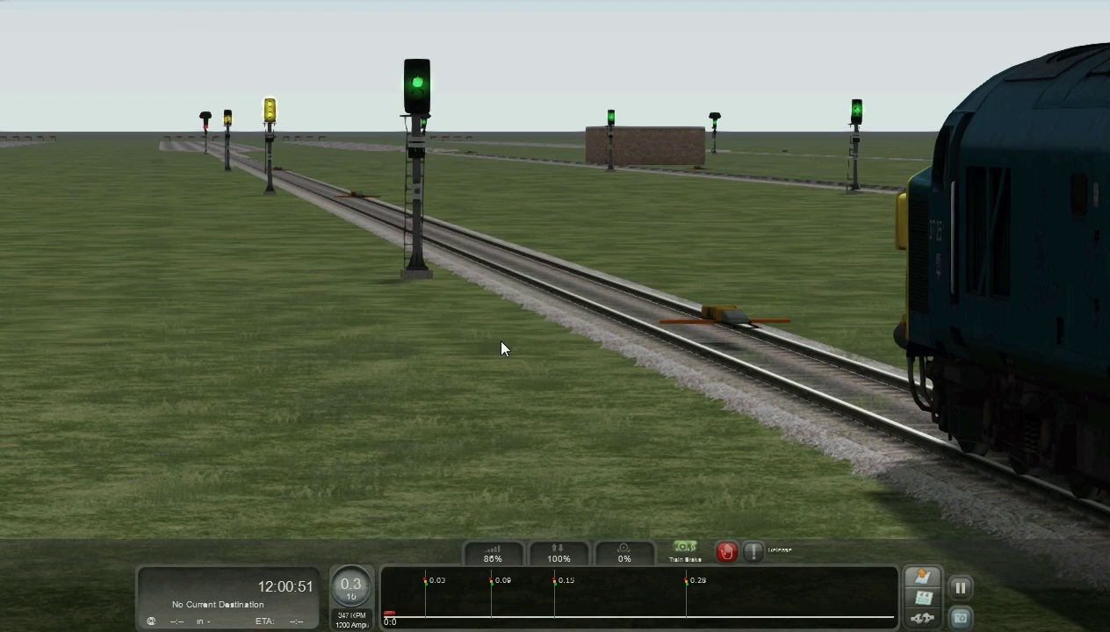
Follow the locomotive past the approach signals to examine how their aspects change, reducing the throttle to 0% on the way.
{"action": "right_click_drag", "start_coordinate": [500, 341], "coordinate": [304, 219]}
{"action": "scroll", "coordinate": [499, 346], "scroll_direction": "up", "scroll_amount": 5}
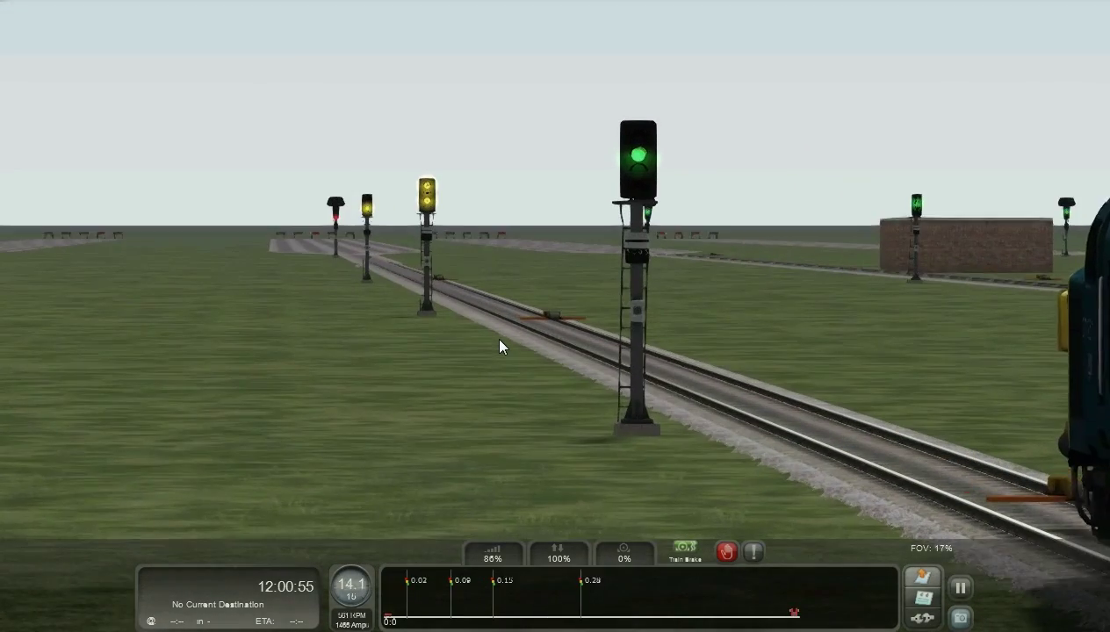
{"action": "scroll", "coordinate": [512, 354], "scroll_direction": "up", "scroll_amount": 4}
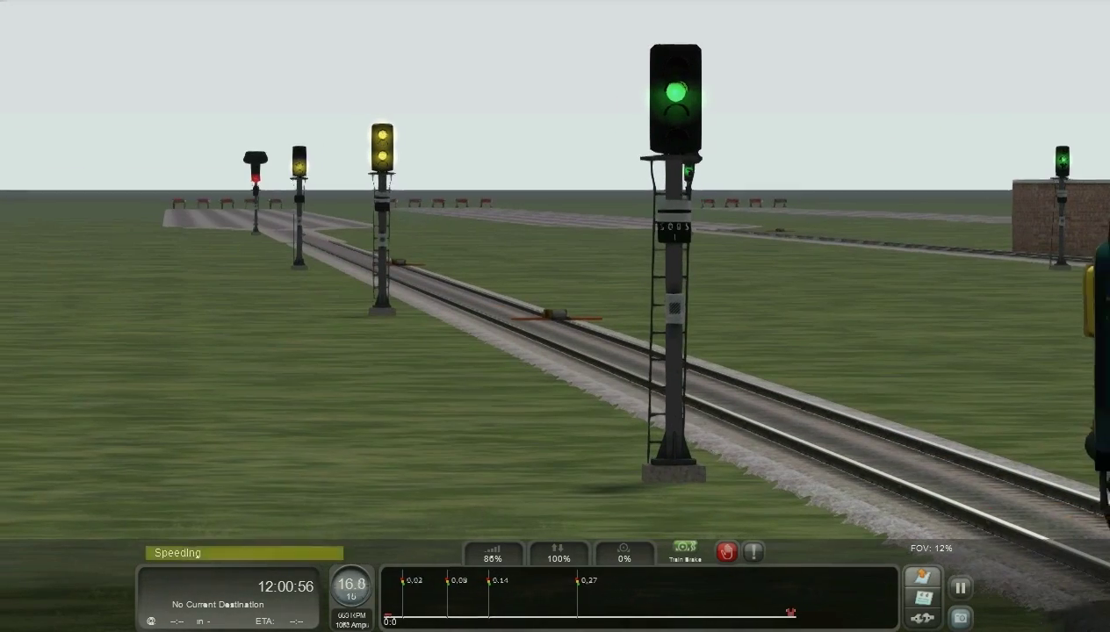
{"action": "right_click_drag", "start_coordinate": [516, 350], "coordinate": [461, 303]}
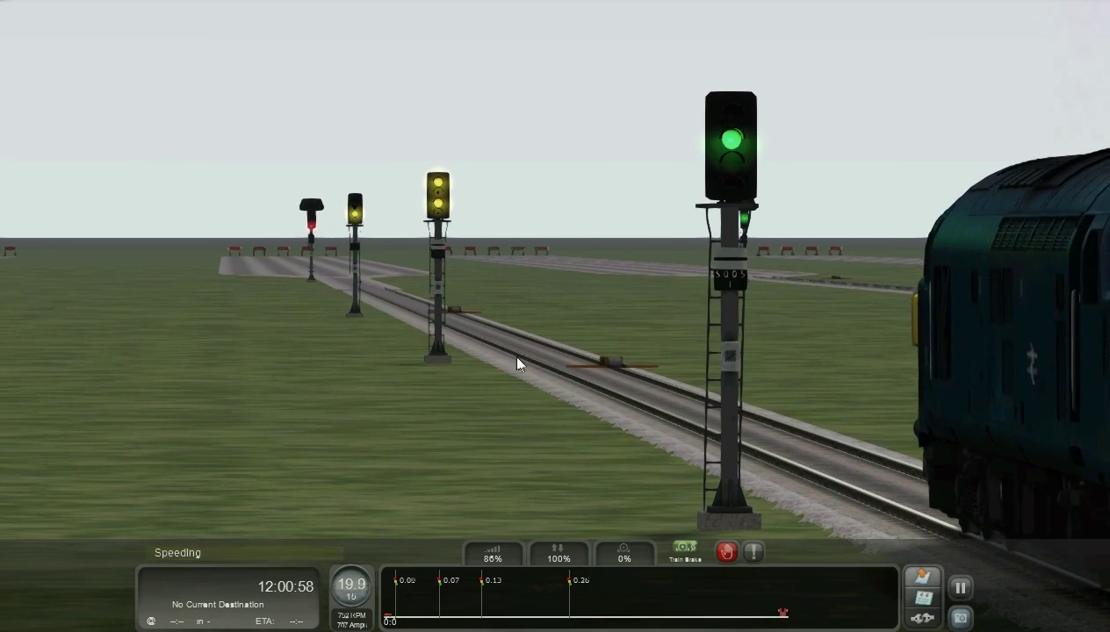
{"action": "mouse_move", "coordinate": [514, 362]}
{"action": "right_mouse_down"}
{"action": "mouse_move", "coordinate": [483, 375]}
{"action": "mouse_move", "coordinate": [518, 365]}
{"action": "right_mouse_up"}
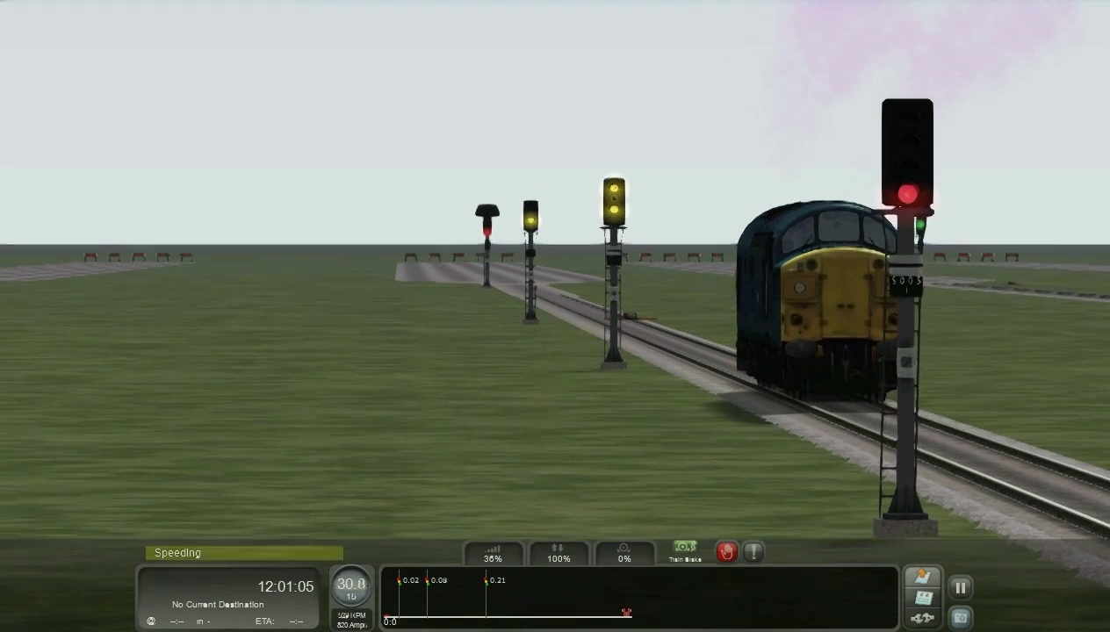
{"action": "scroll", "coordinate": [532, 362], "scroll_direction": "up", "scroll_amount": 3}
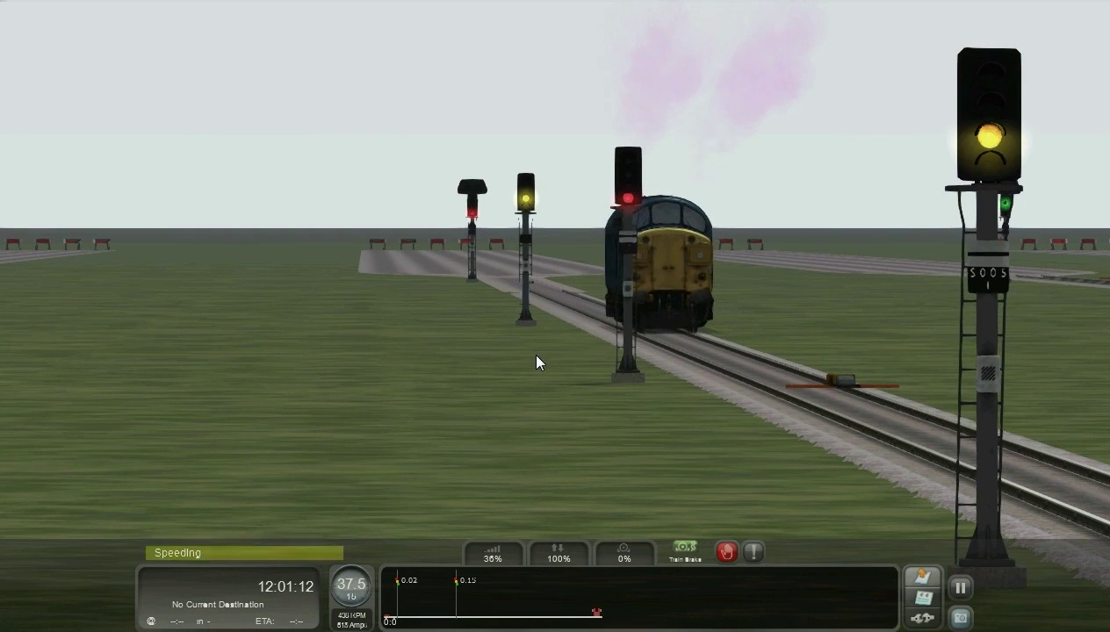
{"action": "key", "text": "d"}
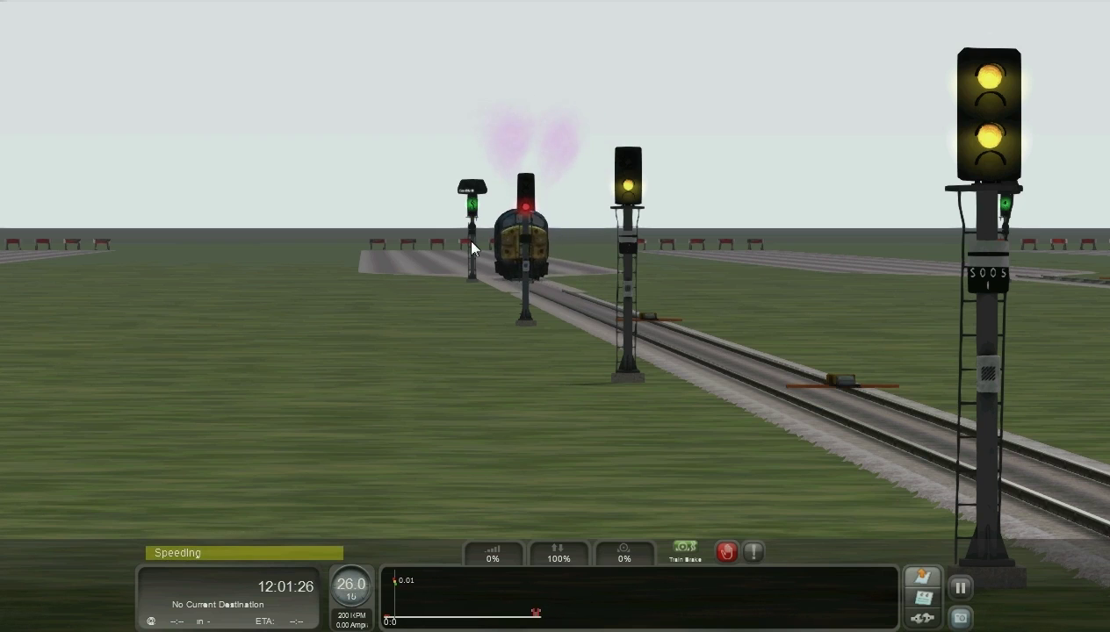
{"action": "right_click_drag", "start_coordinate": [537, 349], "coordinate": [469, 302]}
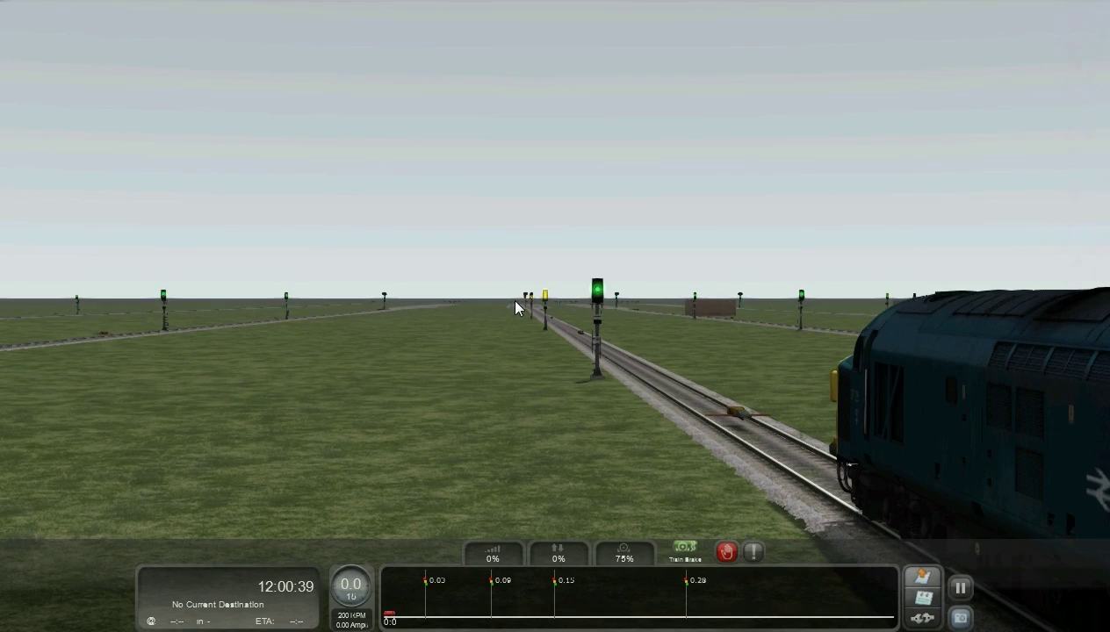
Set the locomotive off in the restarted scenario with 76% throttle, 100% reverser and 0% brake.
{"action": "scroll", "coordinate": [546, 345], "scroll_direction": "up", "scroll_amount": 4}
{"action": "scroll", "coordinate": [579, 347], "scroll_direction": "up", "scroll_amount": 6}
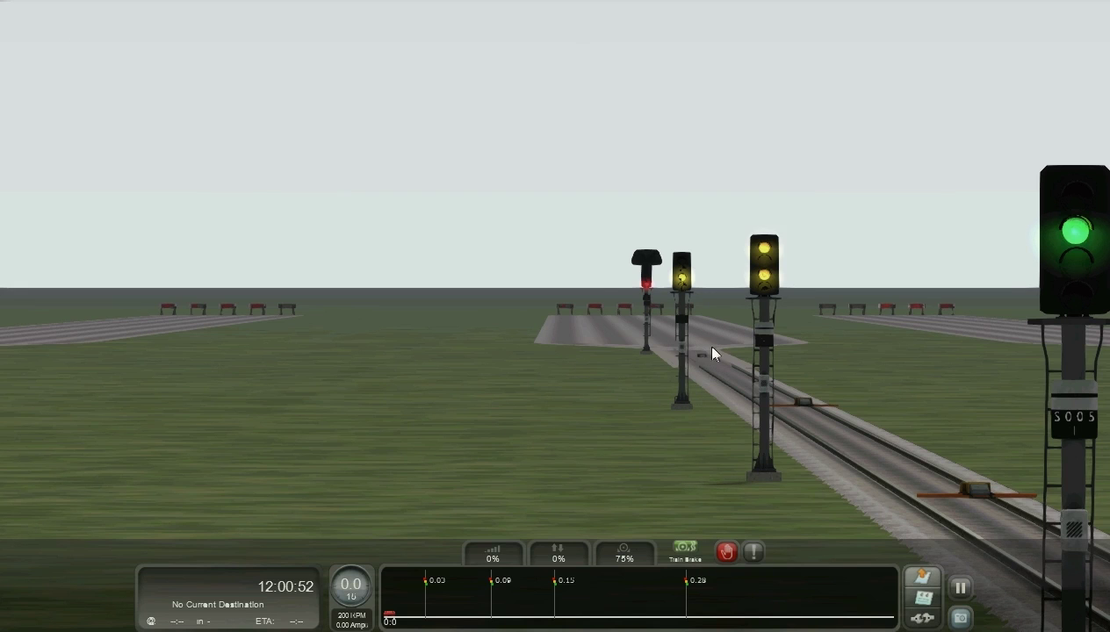
{"action": "scroll", "coordinate": [669, 386], "scroll_direction": "down", "scroll_amount": 2}
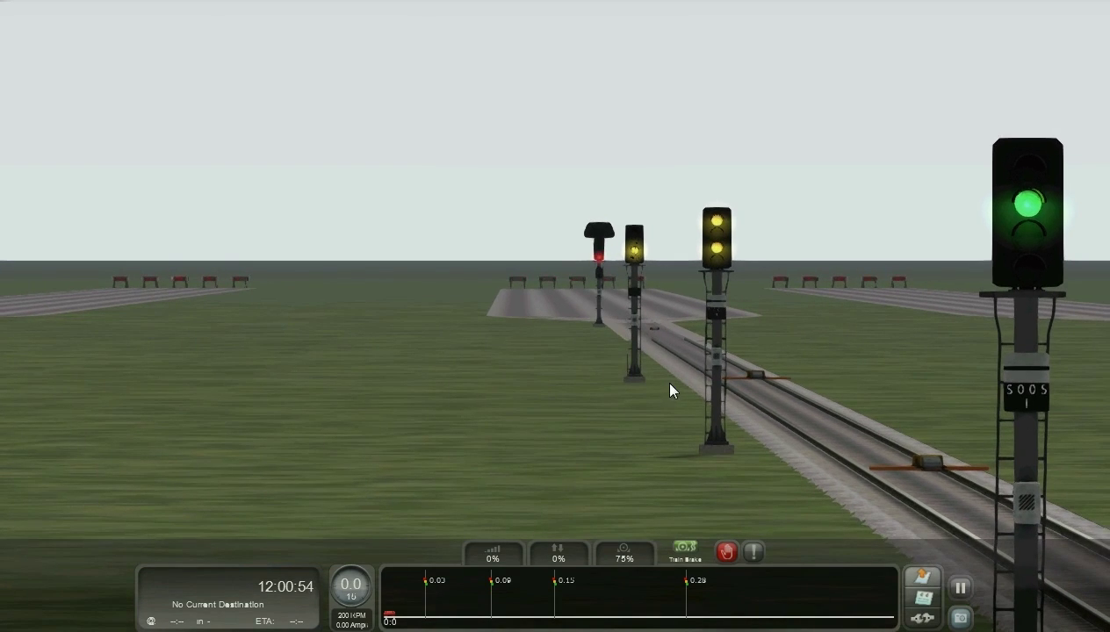
{"action": "scroll", "coordinate": [674, 392], "scroll_direction": "down", "scroll_amount": 1}
{"action": "scroll", "coordinate": [674, 391], "scroll_direction": "down", "scroll_amount": 5}
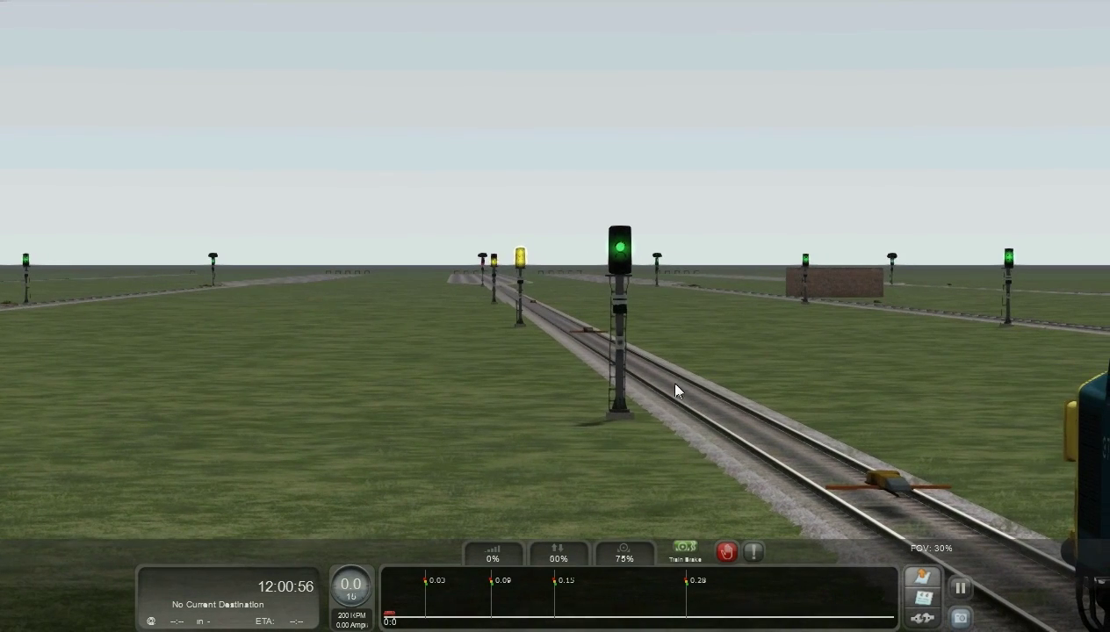
{"action": "key", "text": "w"}
{"action": "key", "text": "a"}
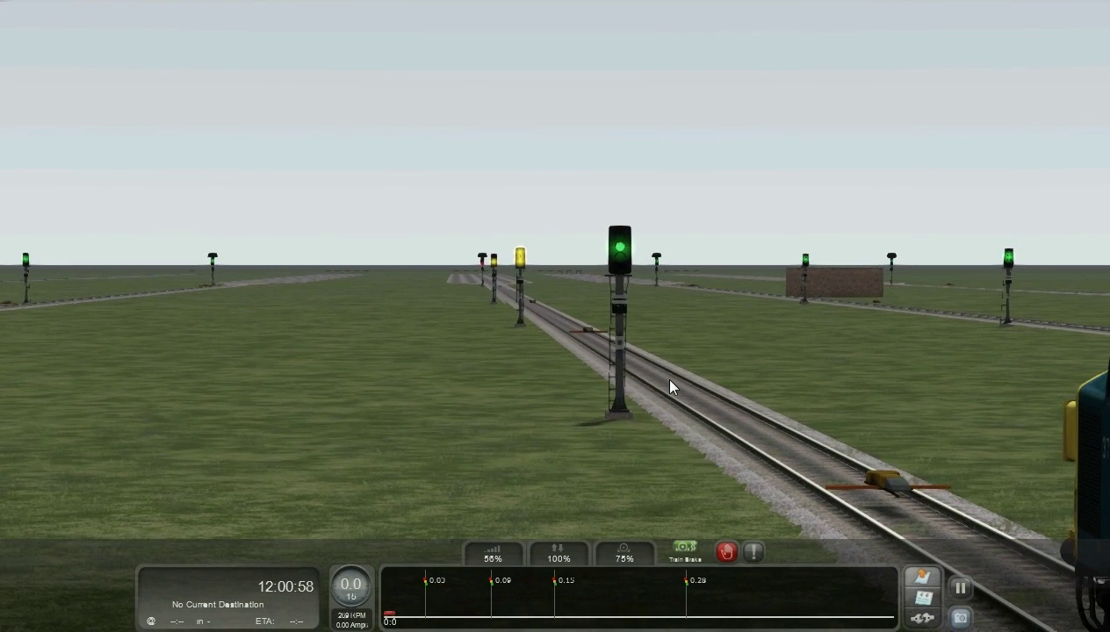
{"action": "key", "text": "a"}
{"action": "key", "text": "semicolon"}
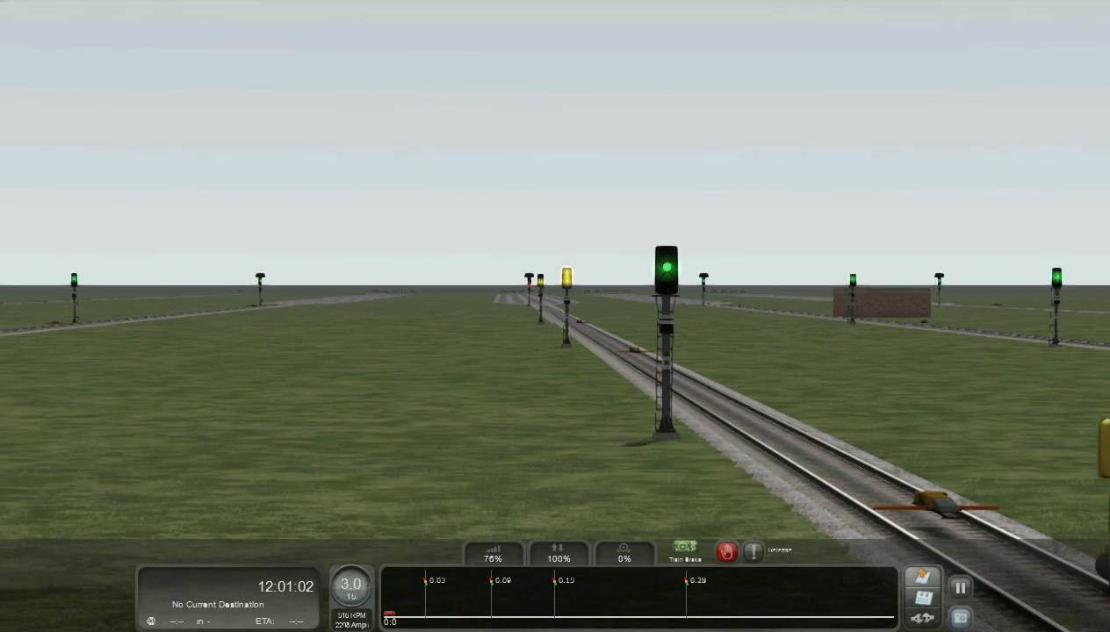
Observe the approach signals up close as the locomotive passes the first one, and cut the throttle to 0%.
{"action": "scroll", "coordinate": [562, 408], "scroll_direction": "up", "scroll_amount": 5}
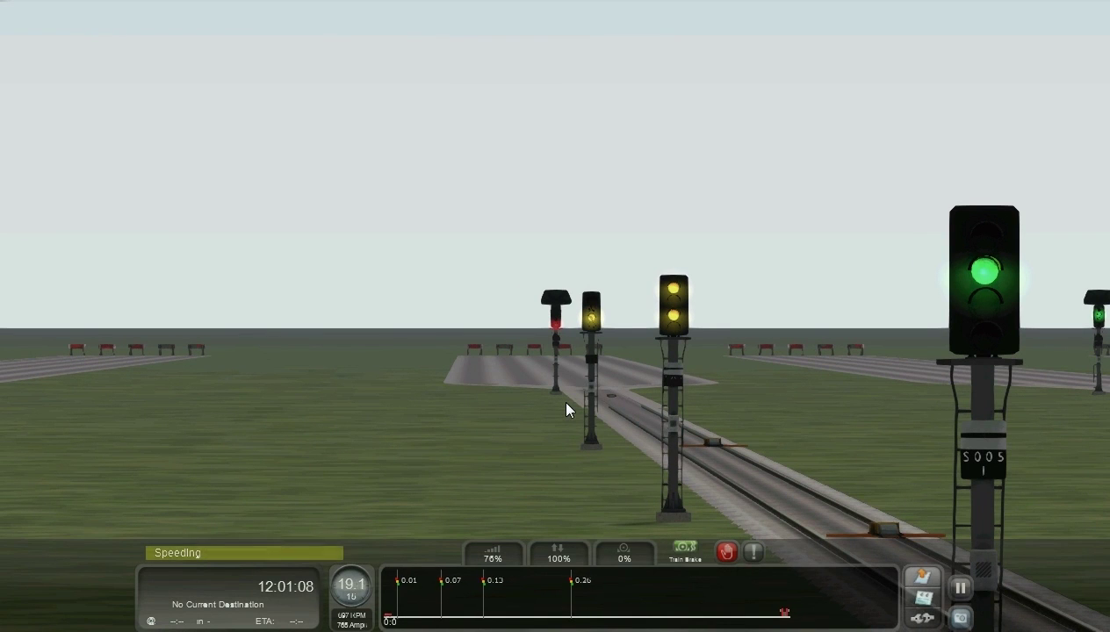
{"action": "mouse_move", "coordinate": [582, 387]}
{"action": "right_mouse_down"}
{"action": "mouse_move", "coordinate": [684, 441]}
{"action": "mouse_move", "coordinate": [583, 389]}
{"action": "right_mouse_up"}
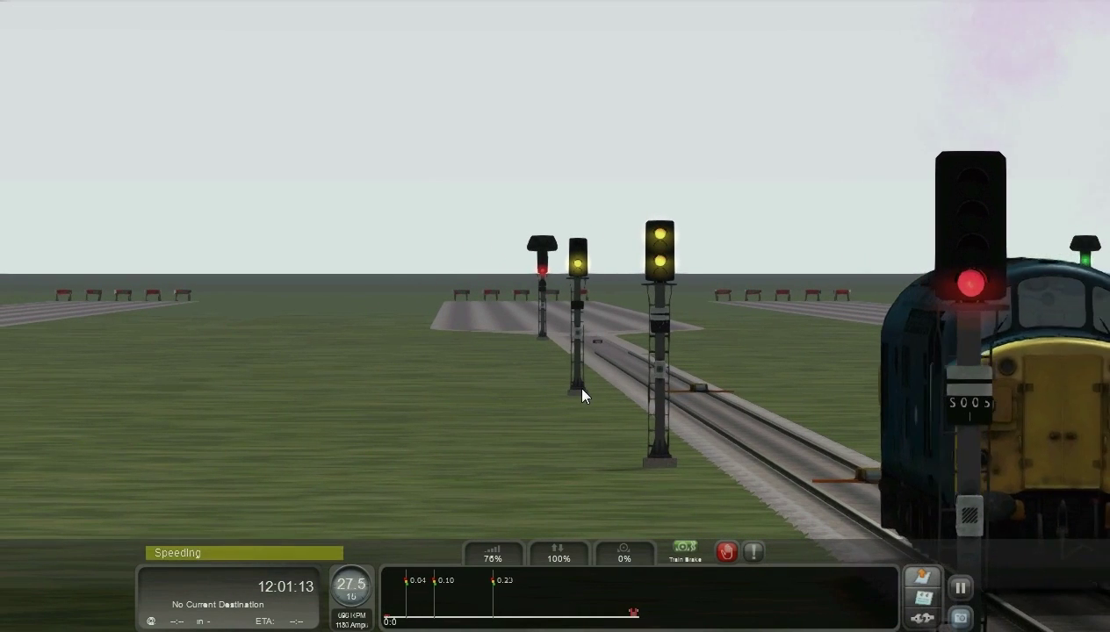
{"action": "key", "text": "d"}
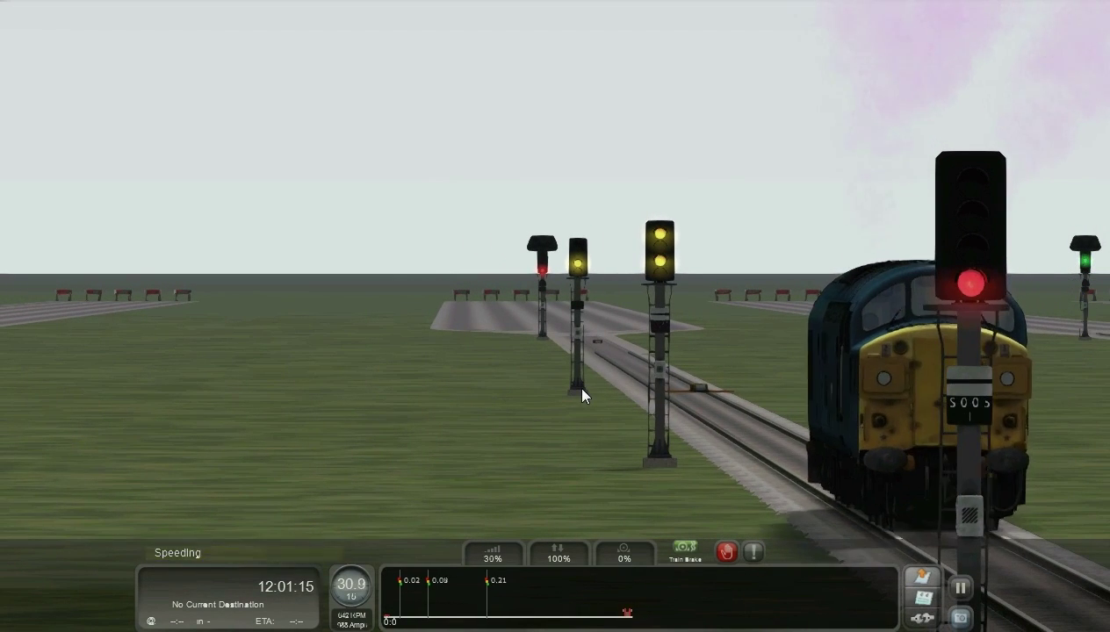
{"action": "key", "text": "a"}
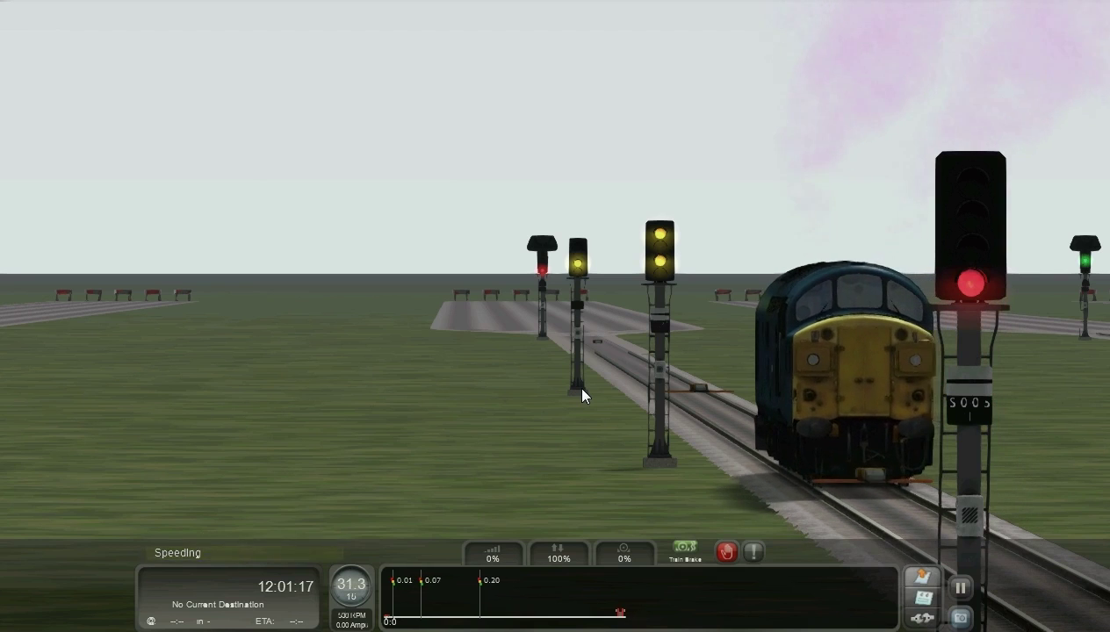